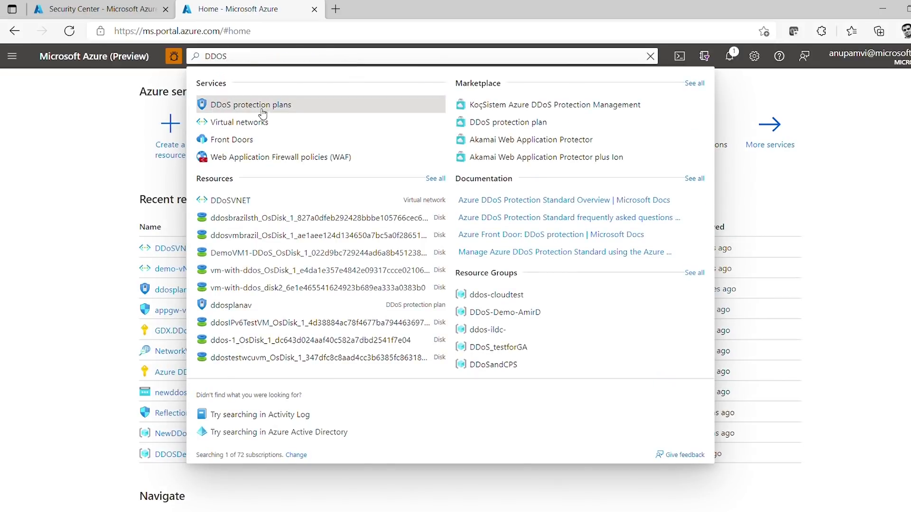
- Open the DDoS protection plans service and start creating a new plan
left_click(264, 113)
left_click(270, 110)
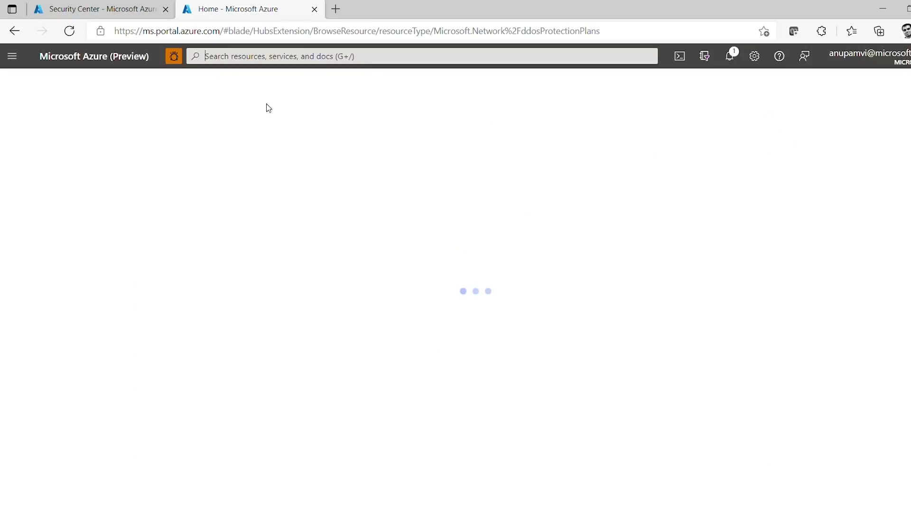
left_click(41, 139)
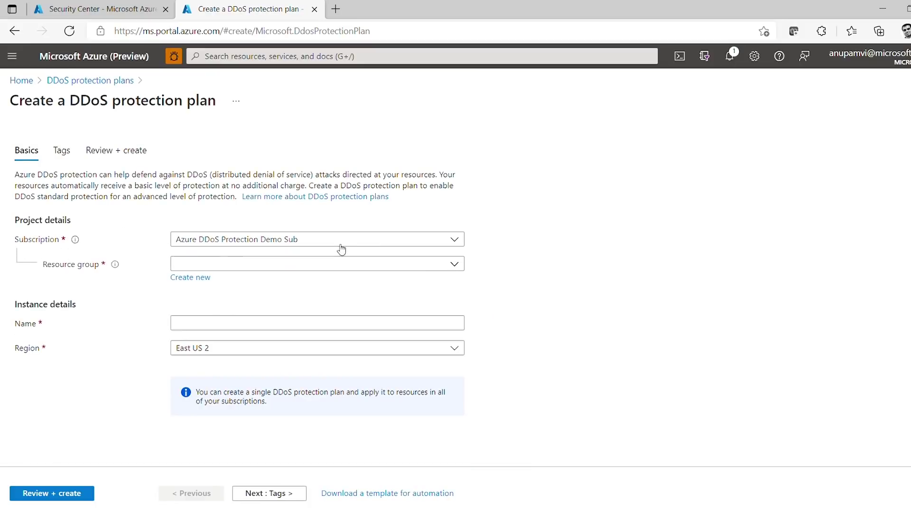
- Set up the new DDoS protection plan with resource group adx-training and name Test, and submit it for final validation
left_click(427, 245)
left_click(428, 245)
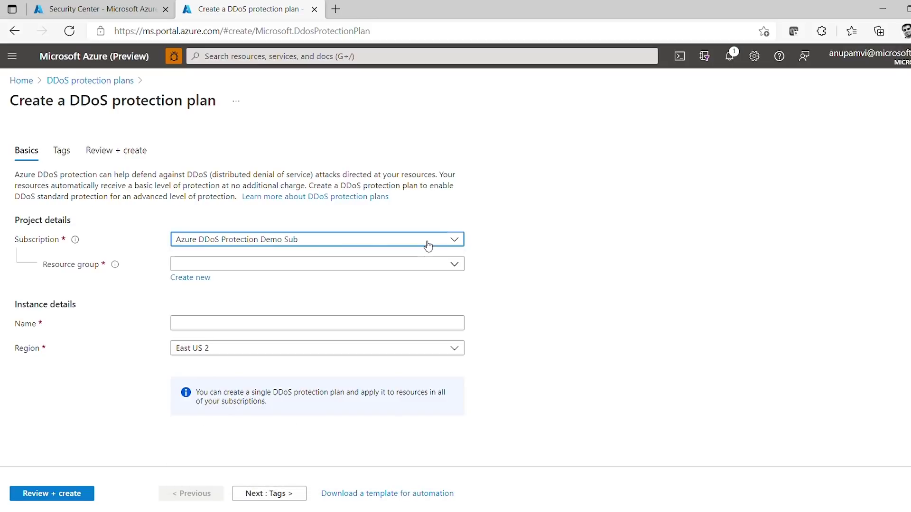
left_click(363, 270)
left_click(276, 303)
left_click(217, 328)
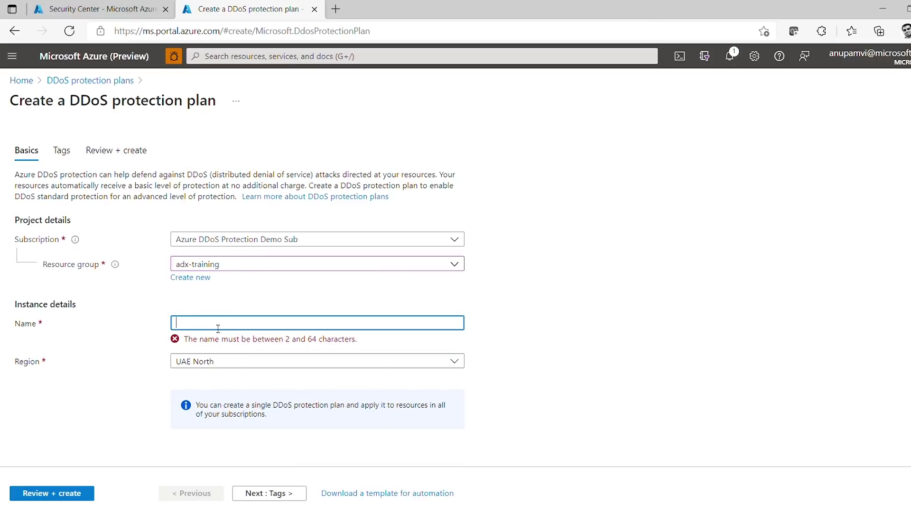
left_click(73, 498)
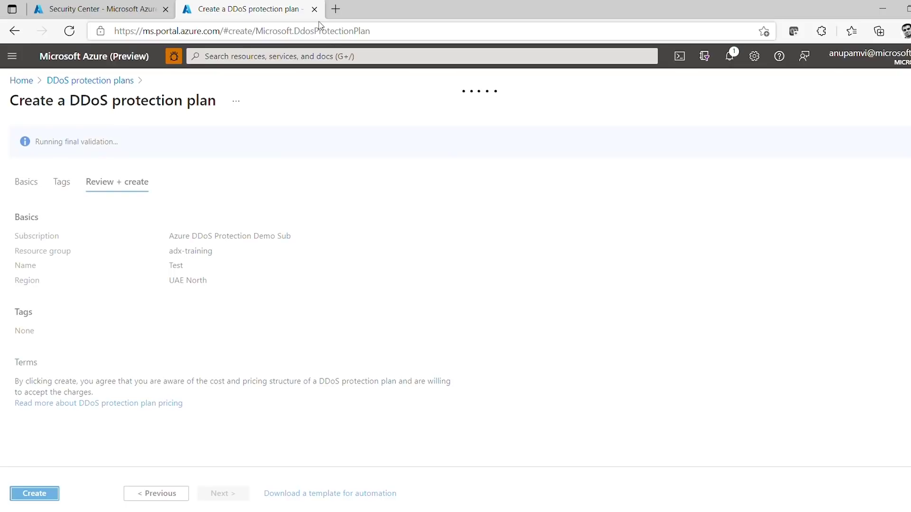
left_click(113, 10)
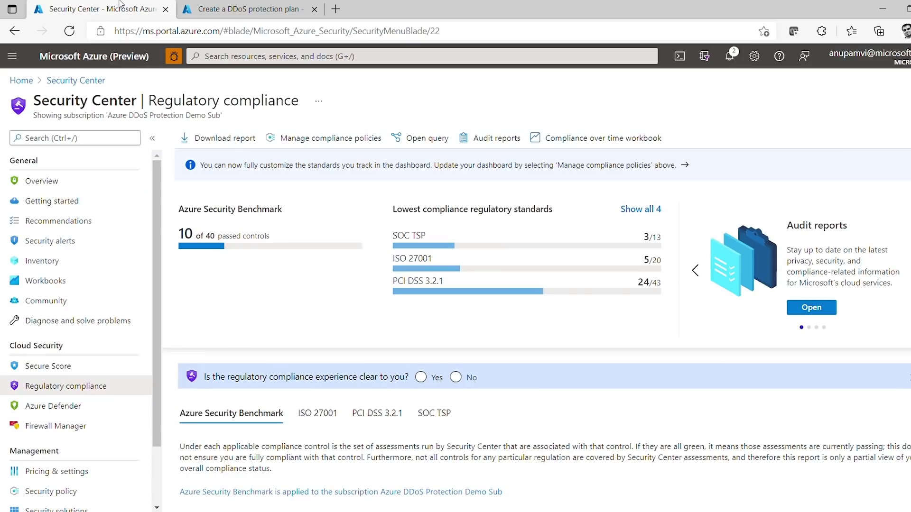
left_click(200, 10)
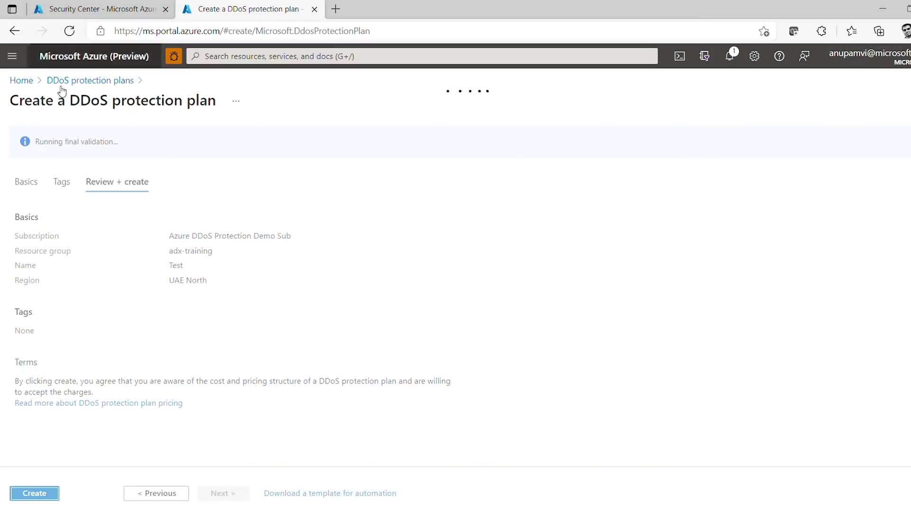
- Leave the plan creation and open the DDoS protection settings of the DDoSVNET virtual network
left_click(21, 81)
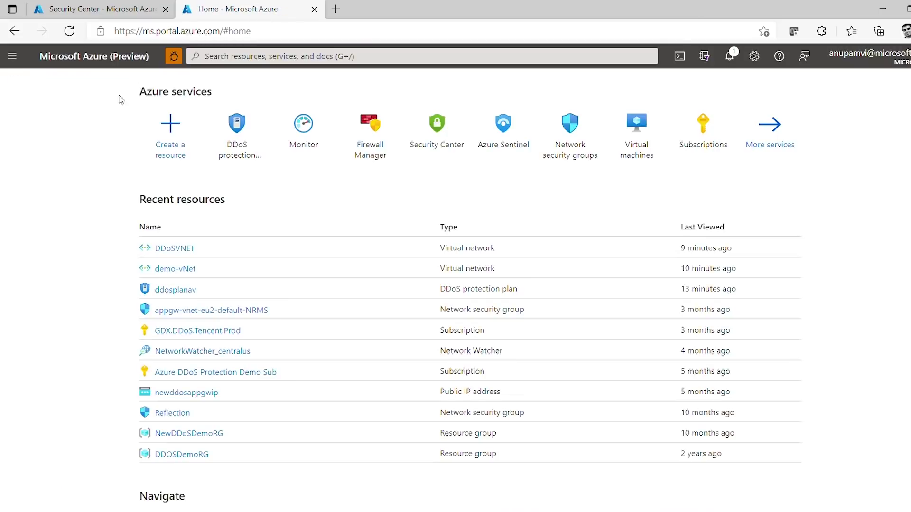
left_click(181, 250)
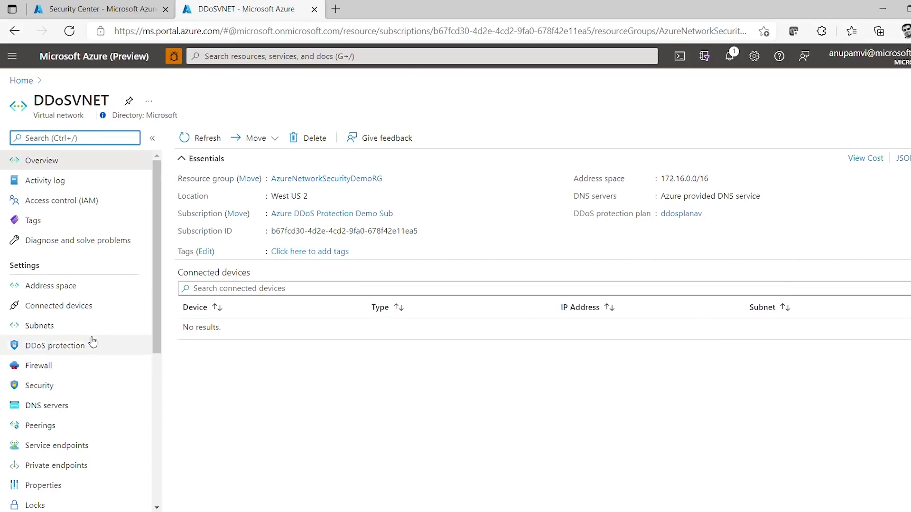
left_click(84, 348)
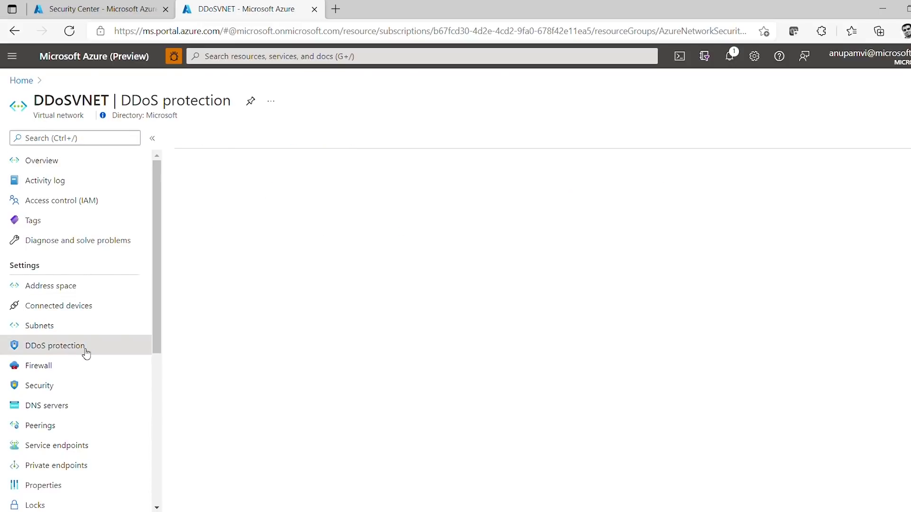
- Switch DDoS Protection Standard to Disable and back to Enable, and check the protection plan choices and the resource ID option
left_click(336, 216)
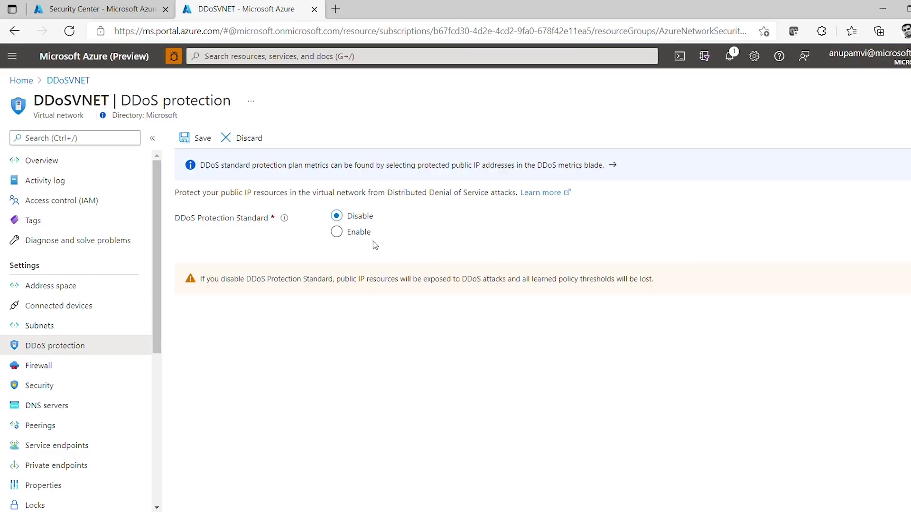
left_click(339, 233)
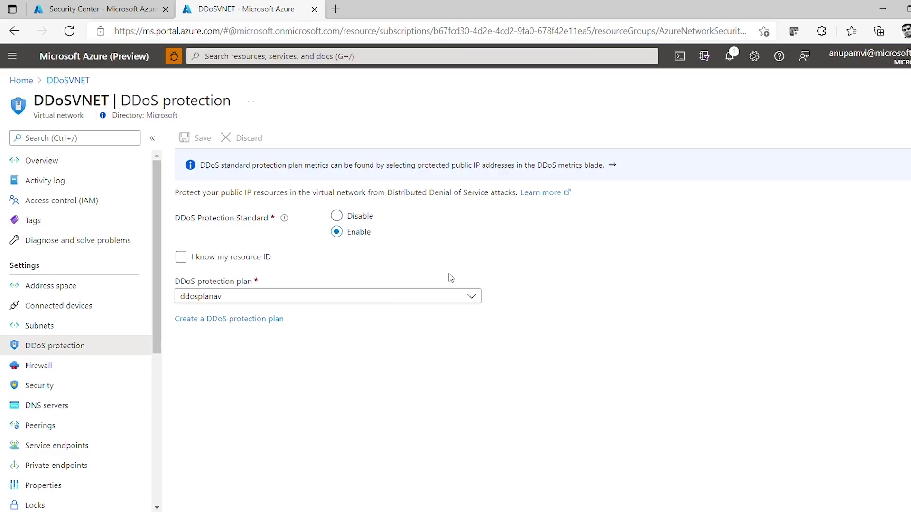
left_click(290, 301)
left_click(281, 313)
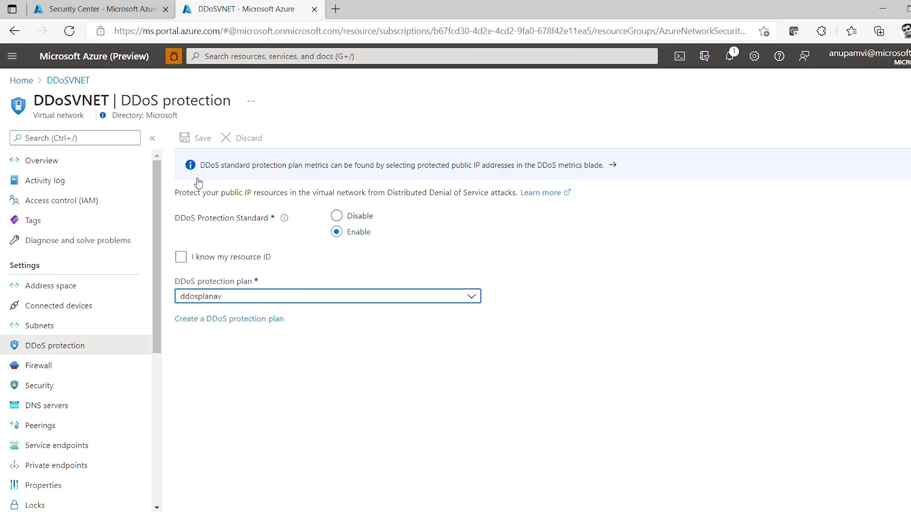
left_click(261, 258)
left_click(273, 261)
- Leave the virtual network without saving and open the Metrics page of Monitor
left_click(61, 81)
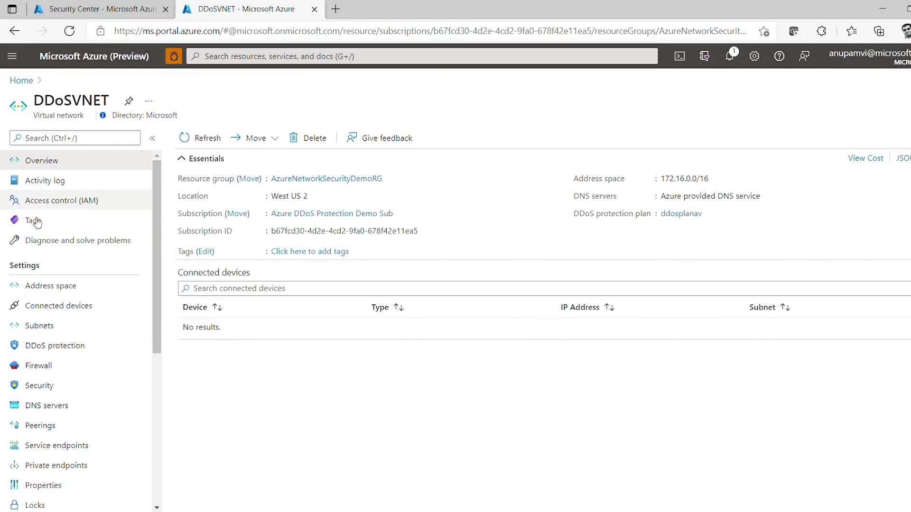
left_click(24, 82)
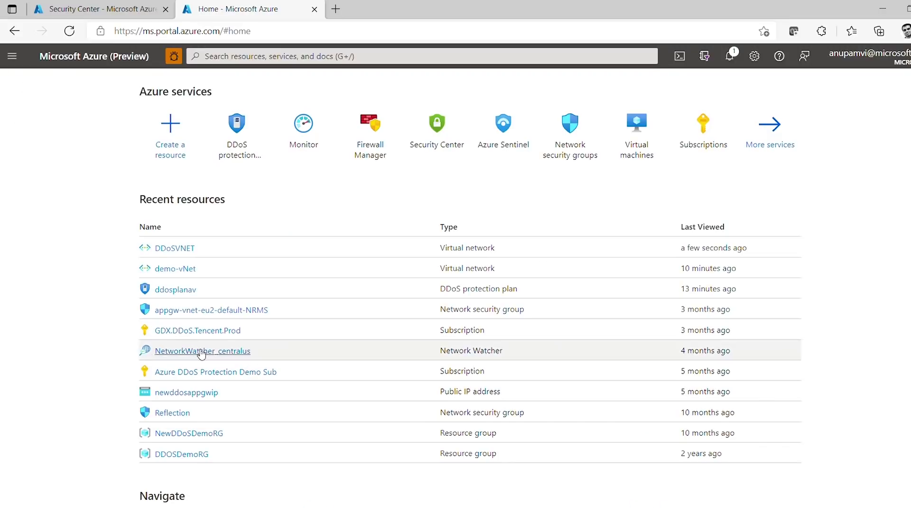
left_click(311, 136)
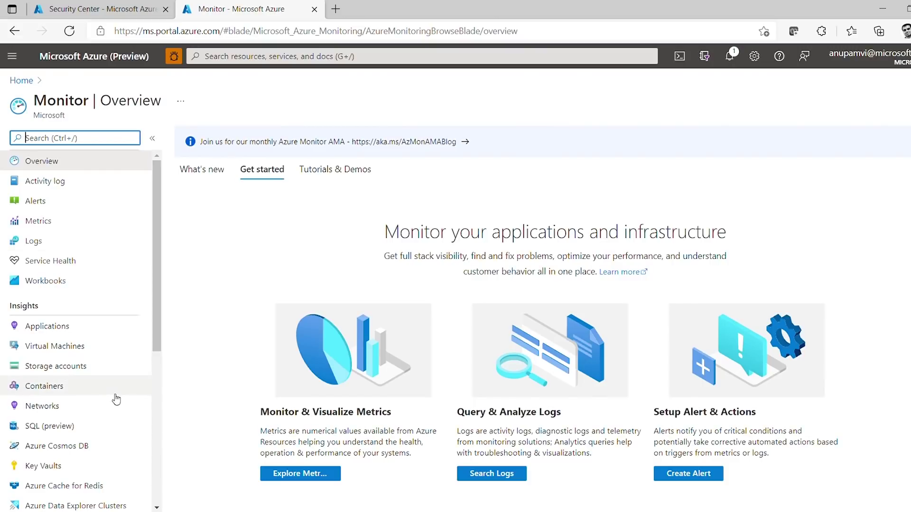
left_click(58, 219)
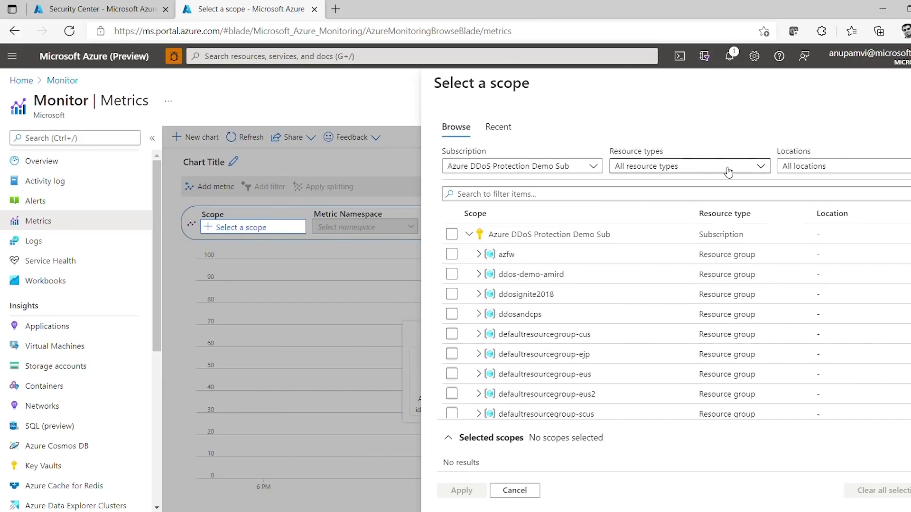
- Filter the metric scopes to the Public IP addresses resource type
left_click(758, 166)
left_click(574, 210)
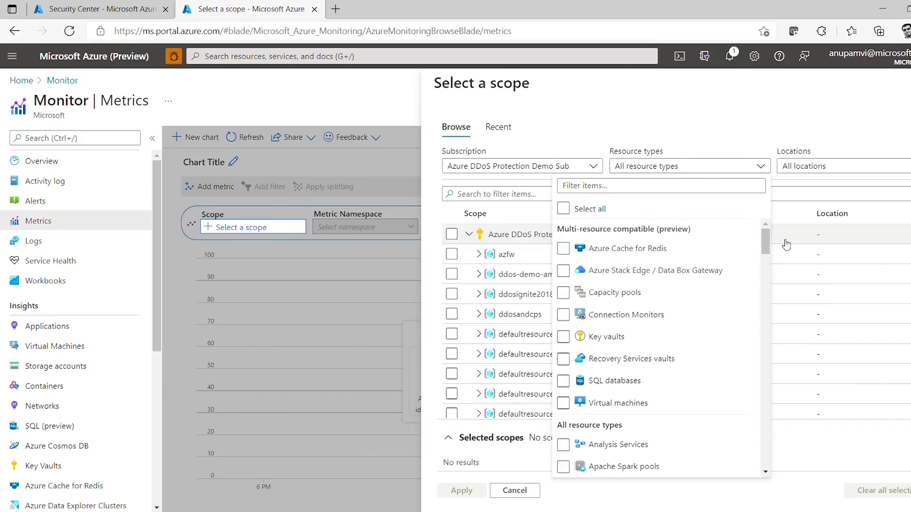
left_click_drag(764, 241, 755, 423)
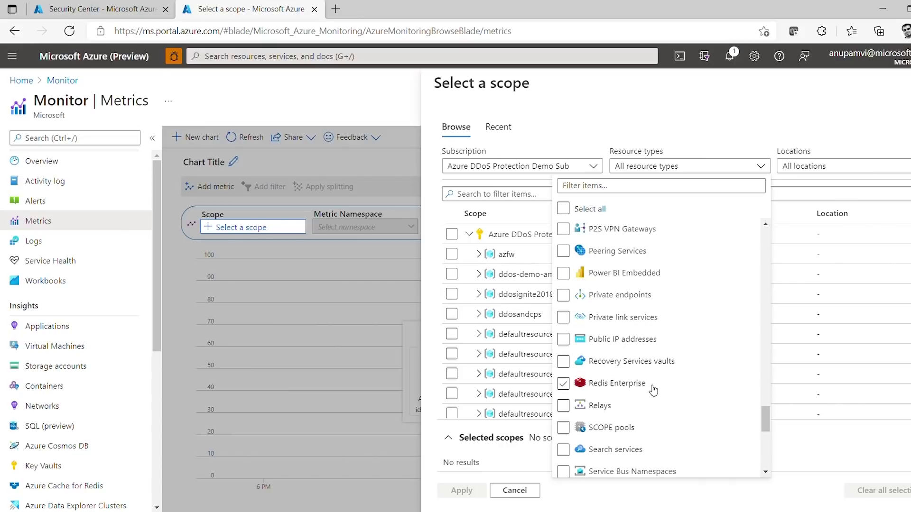
left_click(563, 339)
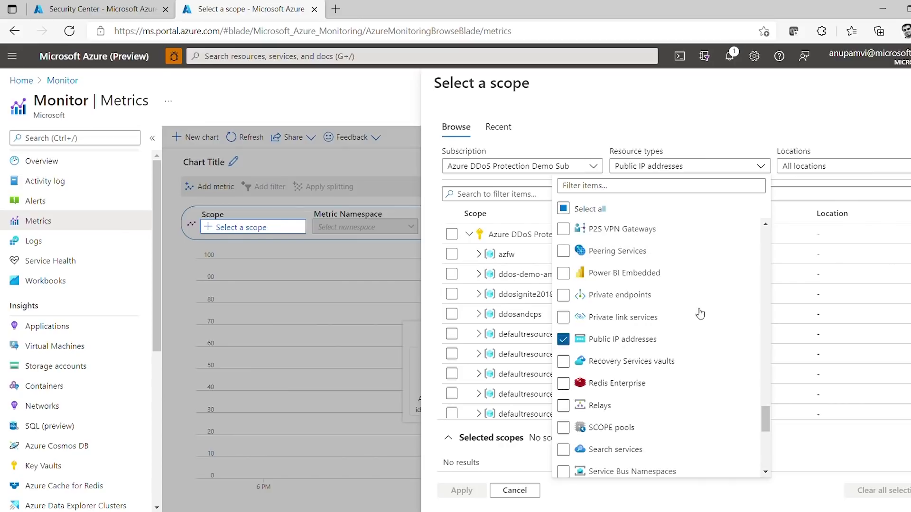
left_click(793, 122)
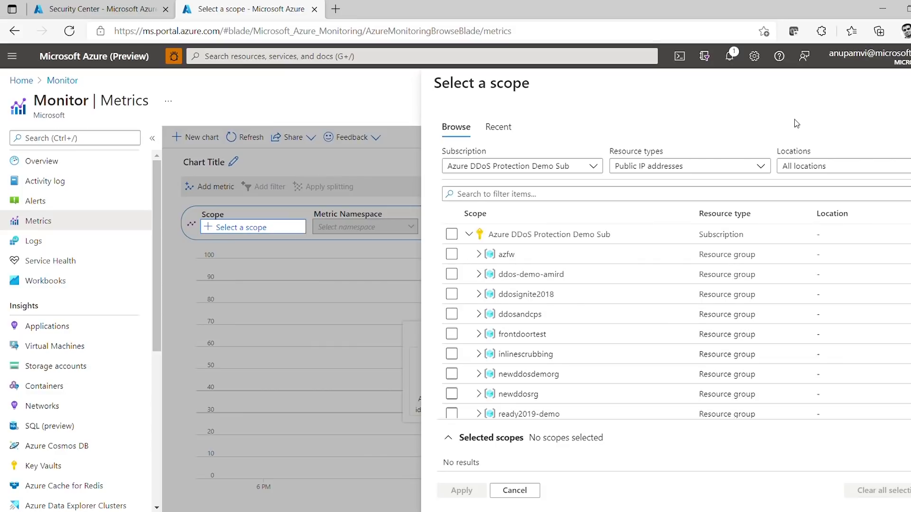
- Search the scopes by resource group name and apply the DemoVM1-DDoS-ip public IP address as the chart's scope
left_click(557, 199)
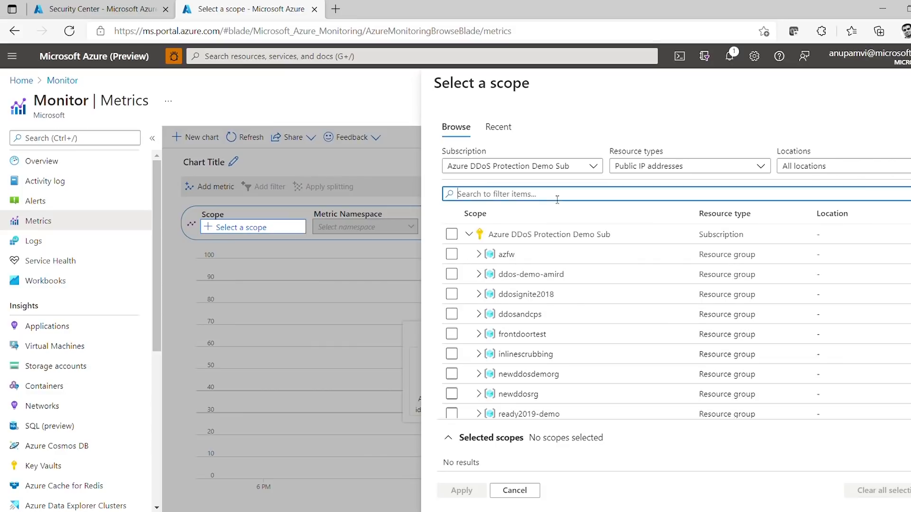
type("amir")
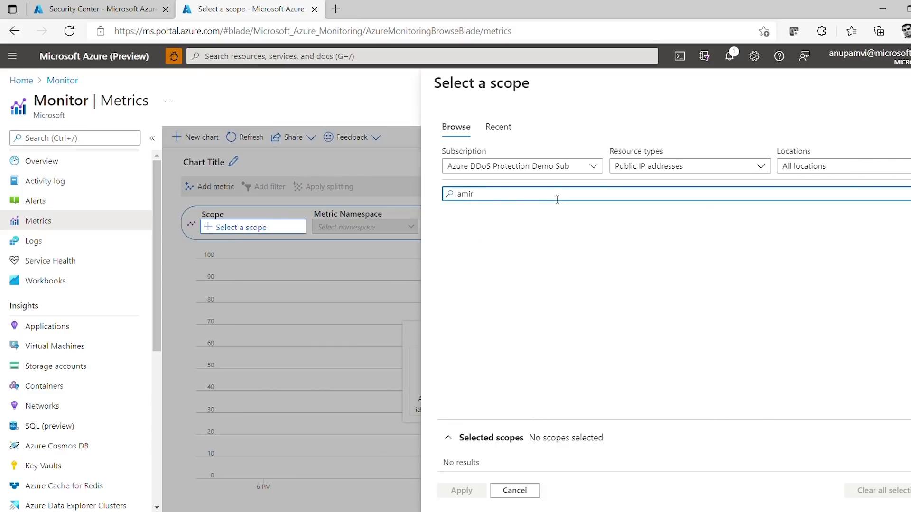
left_click(452, 255)
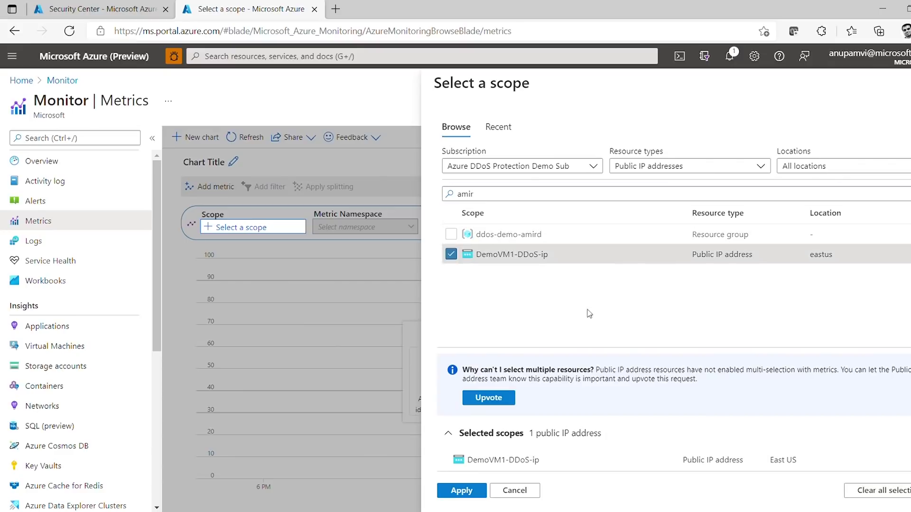
left_click(461, 491)
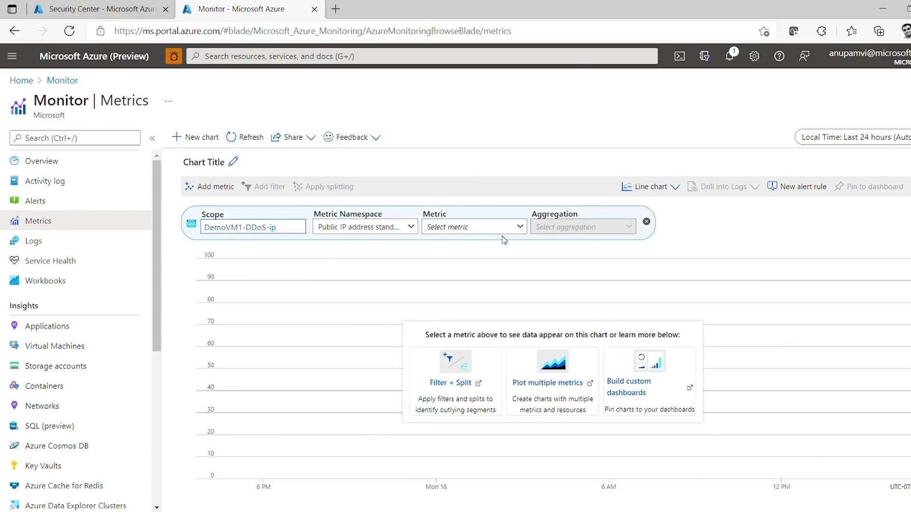
- Chart the metric Inbound SYN packets to trigger DDoS mitigation for the public IP address
left_click(517, 232)
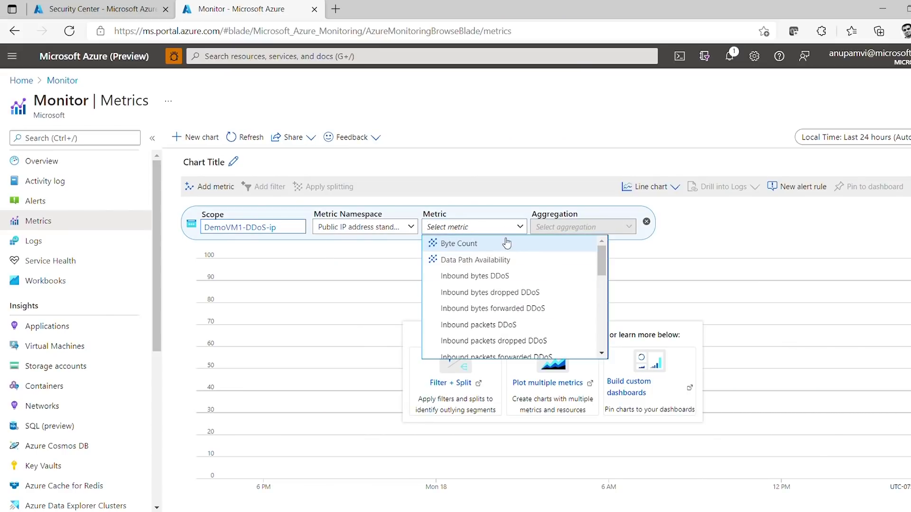
scroll(523, 341, "down", 3)
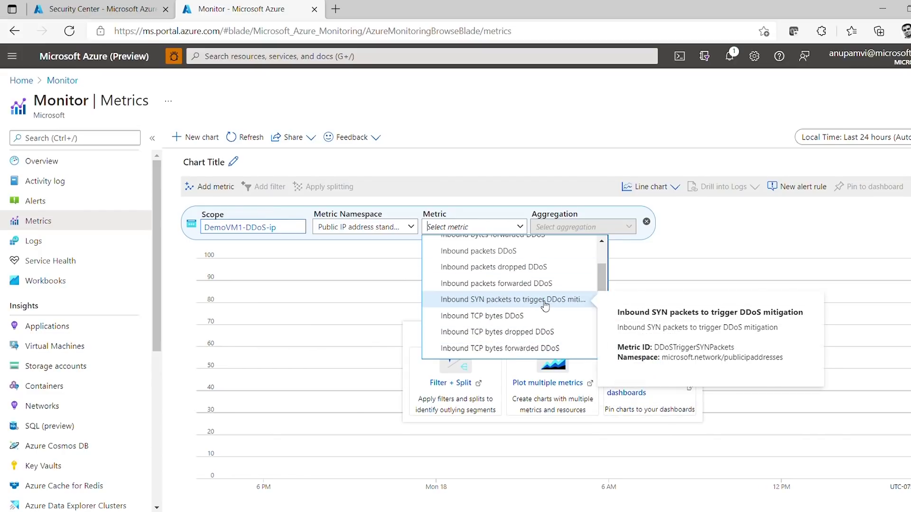
mouse_move(539, 303)
left_click(532, 303)
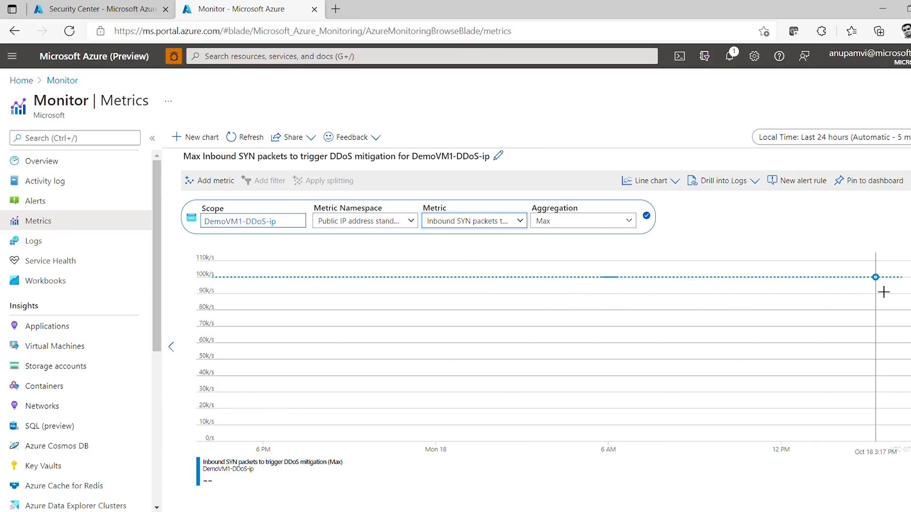
- Change the charted metric to Inbound TCP packets to trigger DDoS mitigation
left_click(510, 227)
left_click_drag(606, 271, 601, 311)
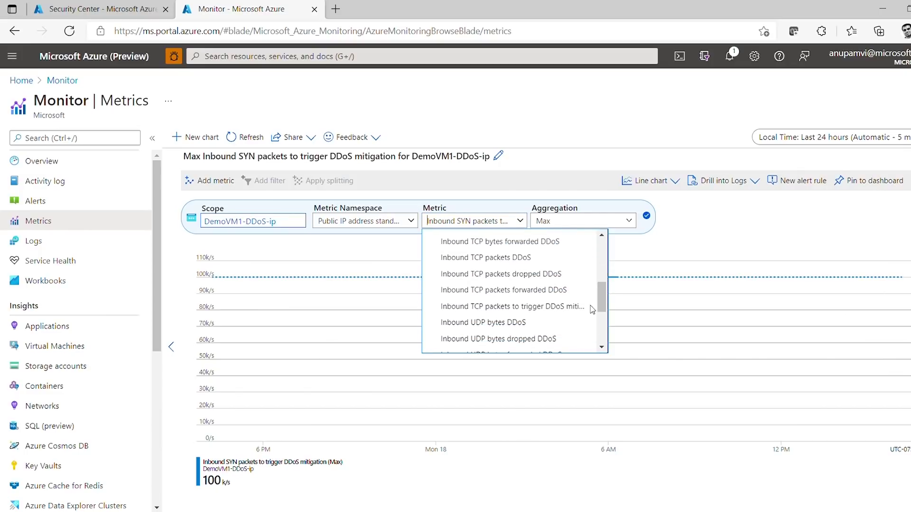
left_click(512, 307)
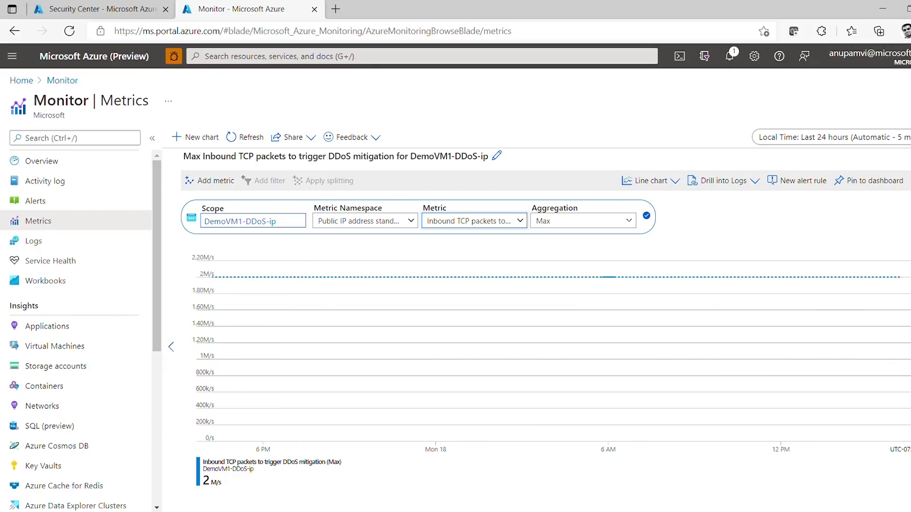
- Look through the other inbound TCP DDoS metrics offered for the public IP address, leaving the charted metric as it is
left_click(517, 221)
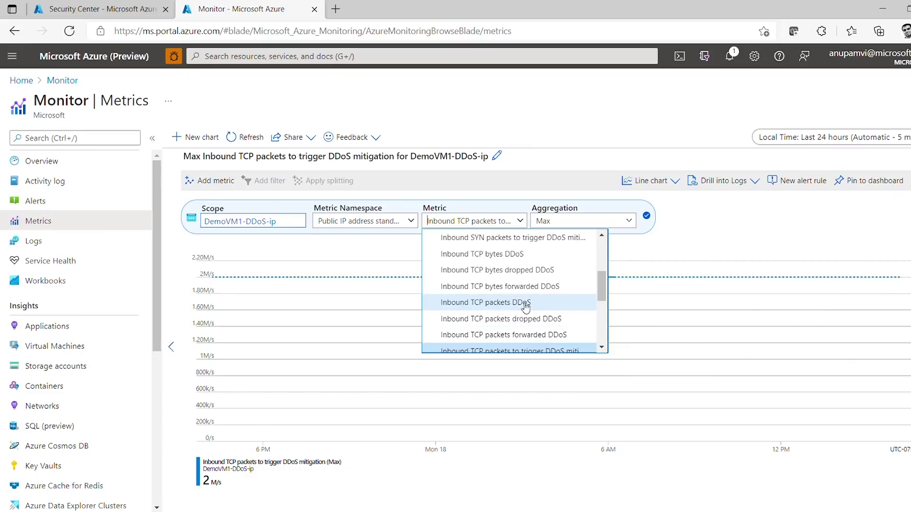
mouse_move(537, 309)
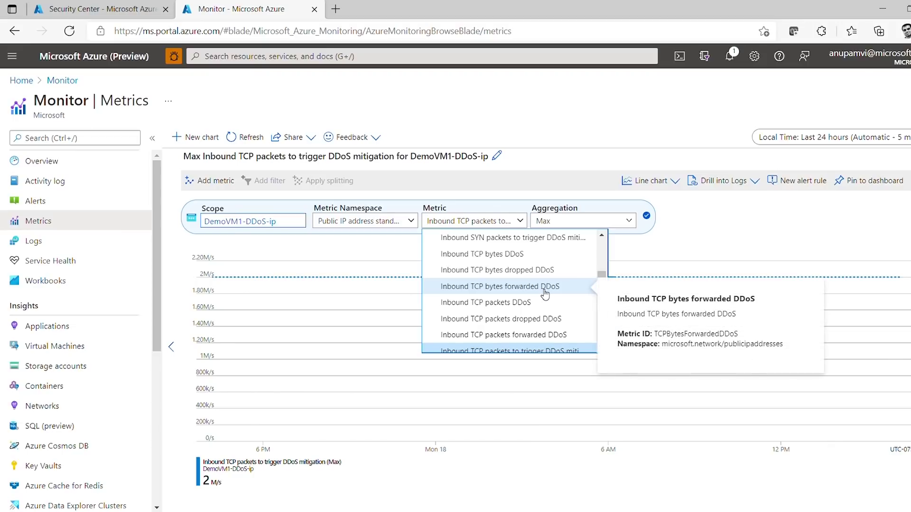
left_click(607, 145)
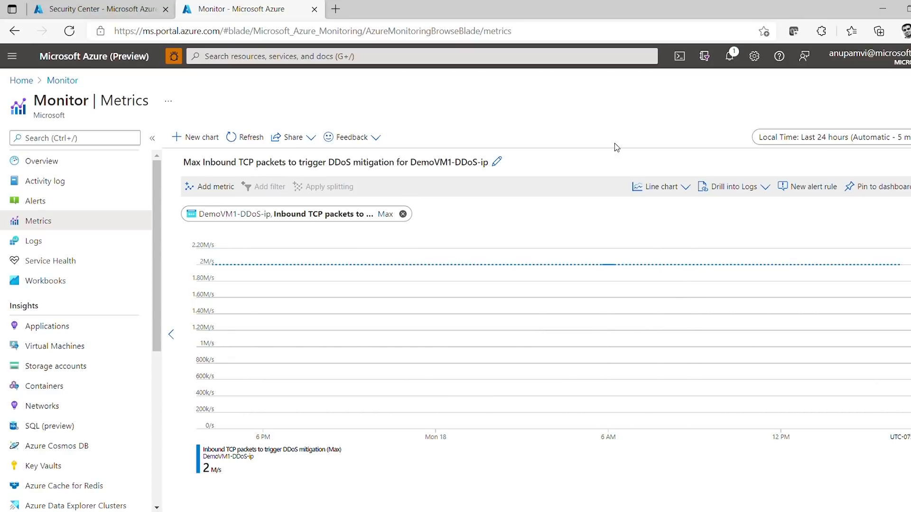
- Open the diagnostic settings page of Monitor
scroll(88, 458, "down", 3)
scroll(81, 427, "down", 2)
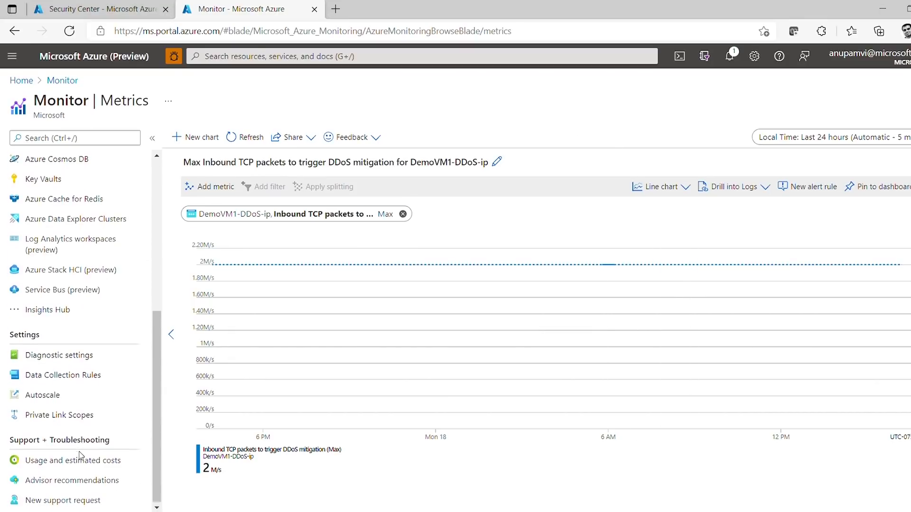
left_click(117, 356)
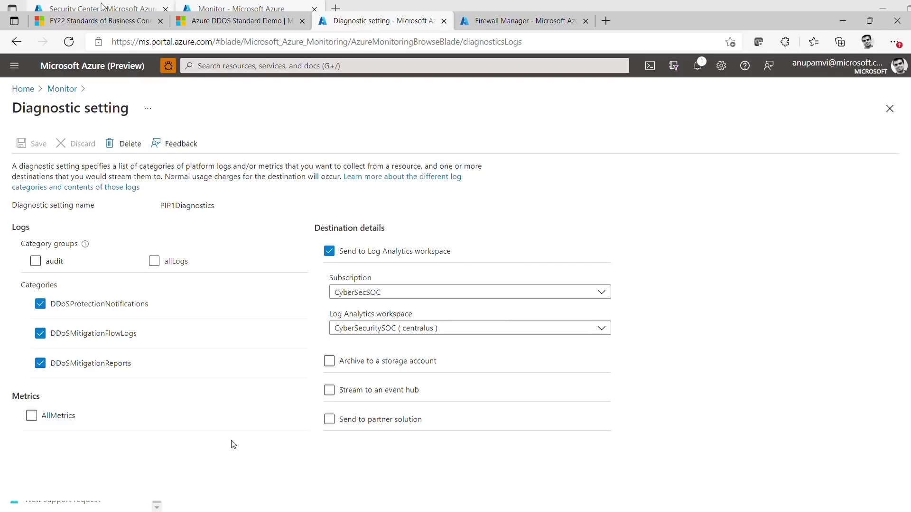
- Open the cybersecuritysoc workspace from the Log Analytics workspaces in Monitor
left_click(62, 89)
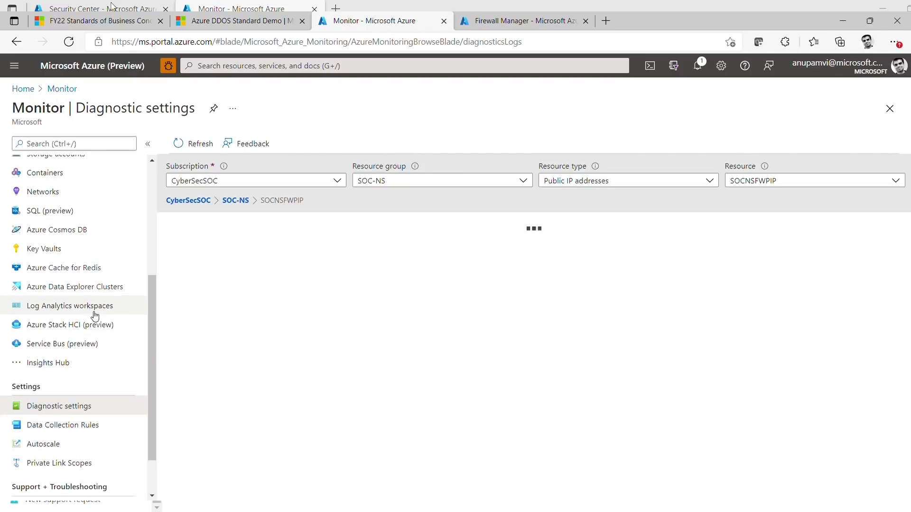
left_click(99, 308)
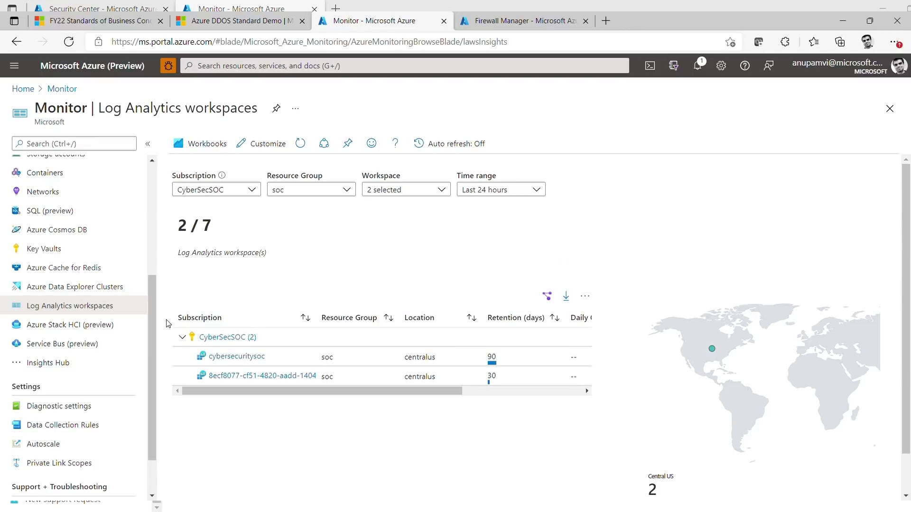
scroll(359, 421, "down", 1)
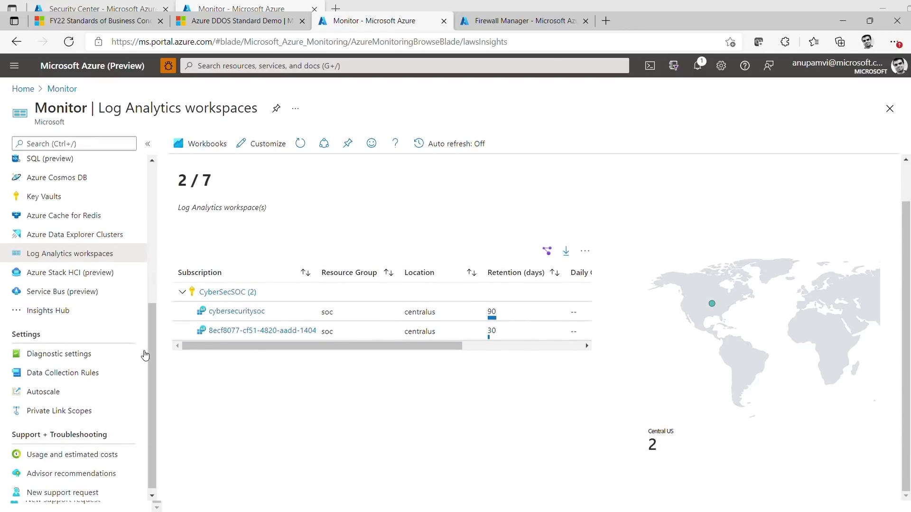
left_click(237, 312)
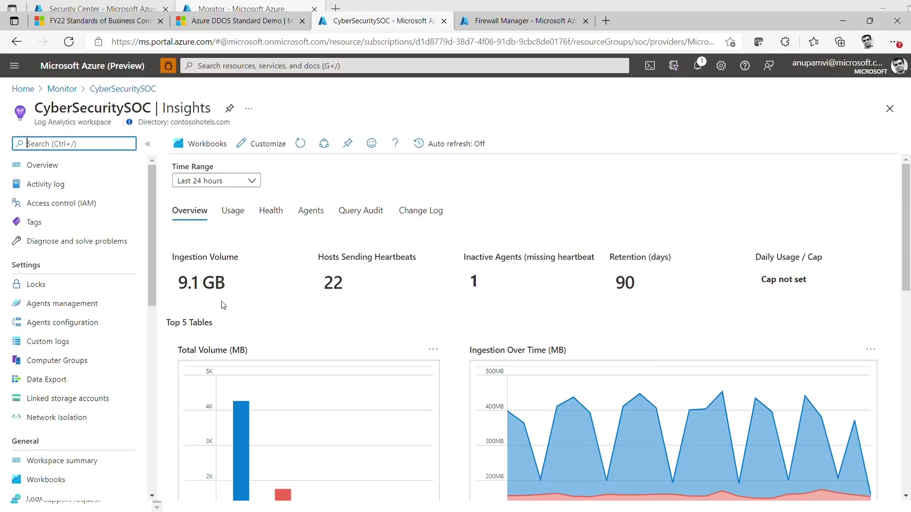
- Open the Azure DDoS Protection Workbook from the workspace's workbook gallery
left_click_drag(148, 268, 158, 349)
left_click(48, 298)
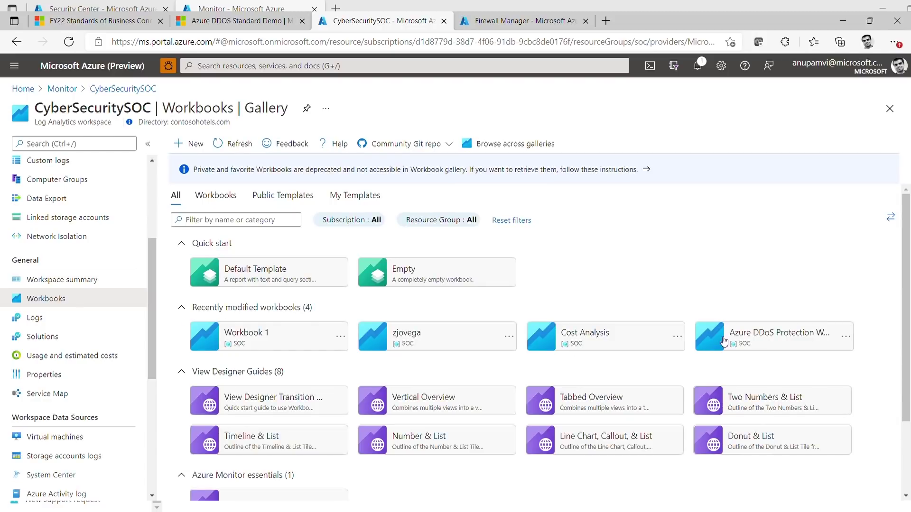
left_click(780, 335)
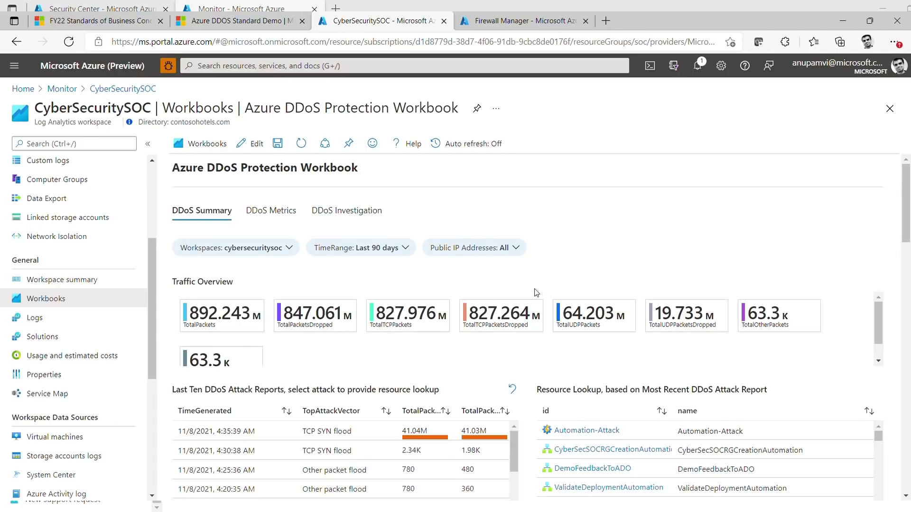
- Examine the workbook's DDoS summary: traffic overview, attack reports, and the breakdowns by protocol, origin, AS number and drop reason
scroll(633, 286, "down", 1)
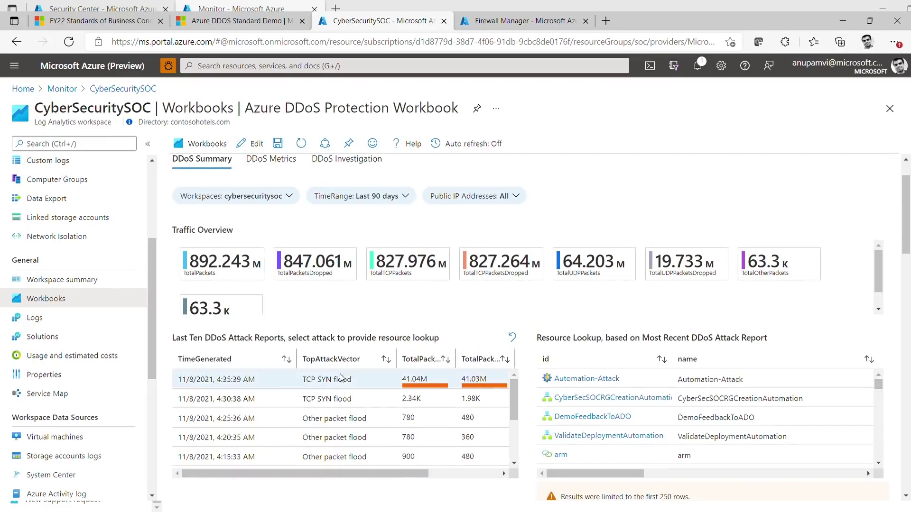
scroll(329, 461, "down", 1)
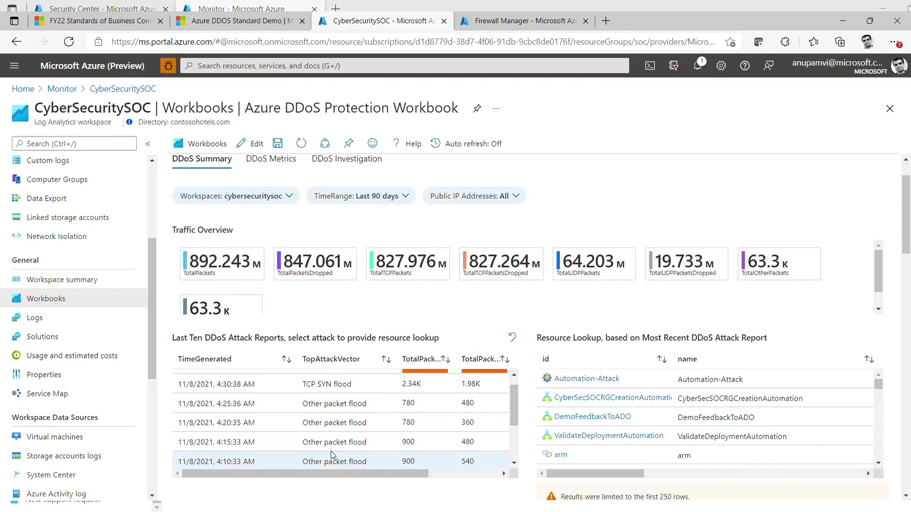
scroll(555, 305, "down", 1)
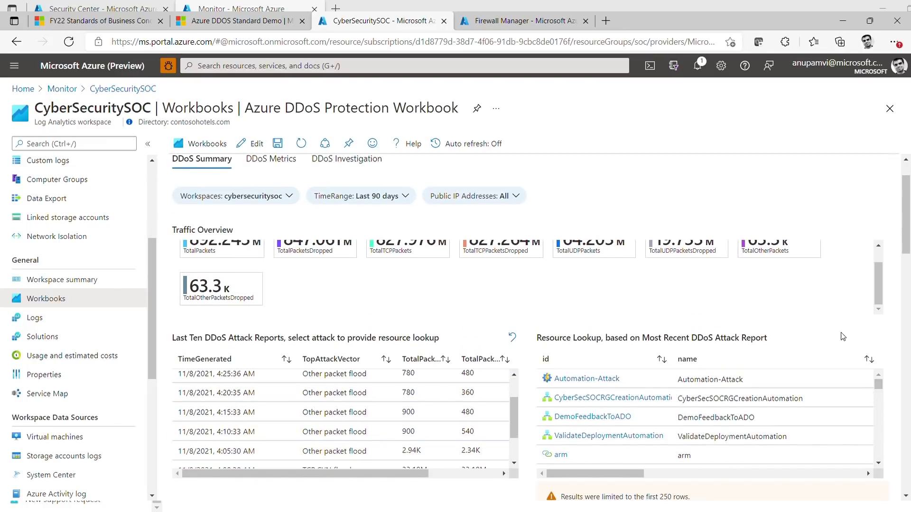
scroll(556, 305, "down", 5)
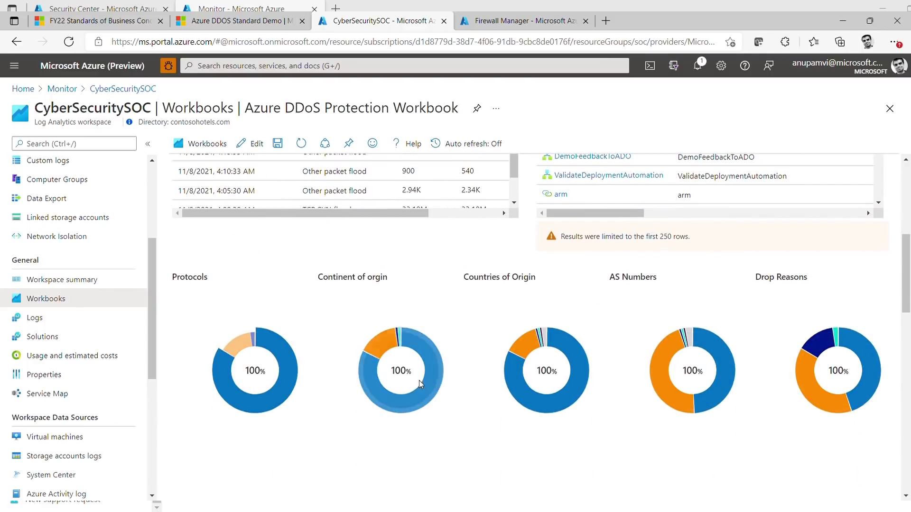
scroll(712, 455, "down", 3)
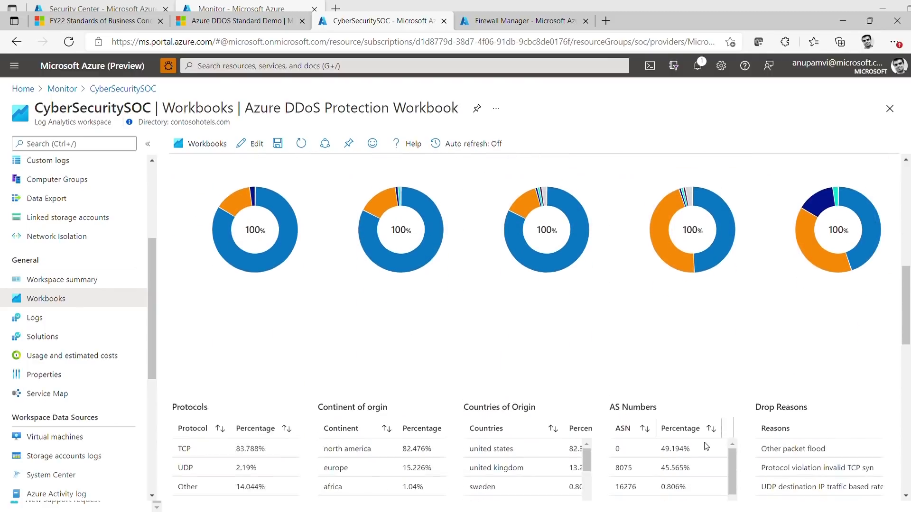
scroll(562, 389, "down", 4)
- Switch to the other Azure portal tab and open Firewall Manager's security coverage charts
key("ctrl+Tab")
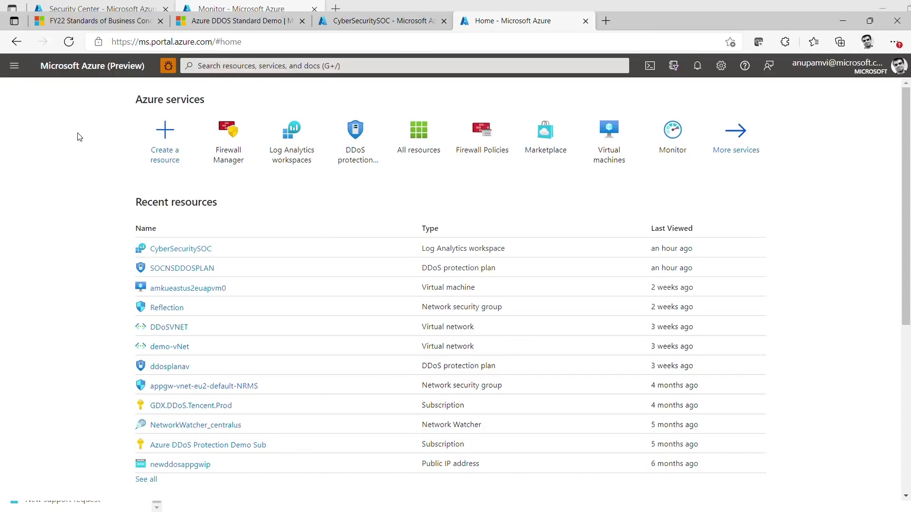
left_click(232, 157)
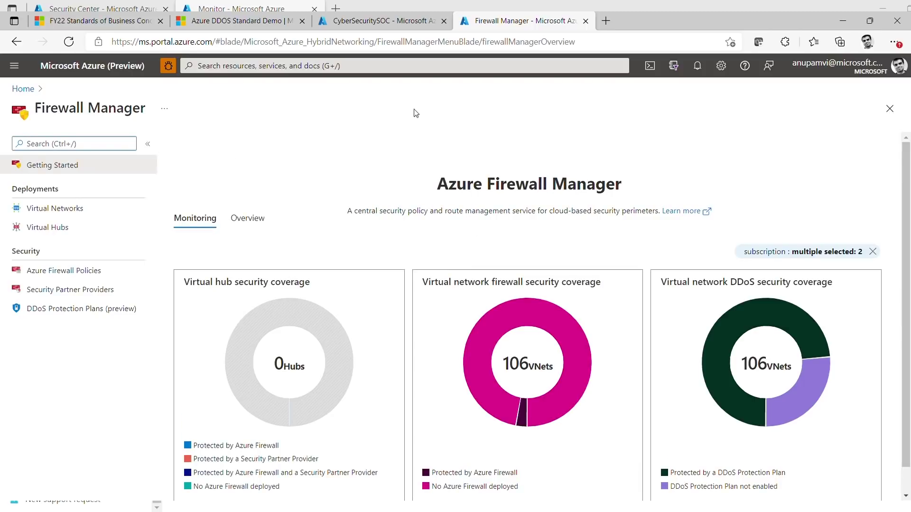
scroll(490, 433, "down", 1)
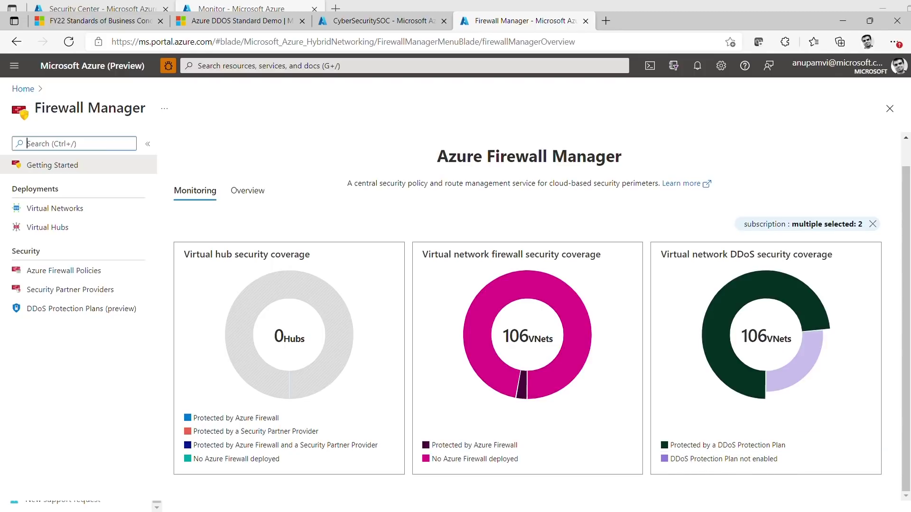
- Replace the subscription filter on the Firewall Manager monitoring charts with one that includes all subscriptions
left_click(841, 224)
left_click(844, 228)
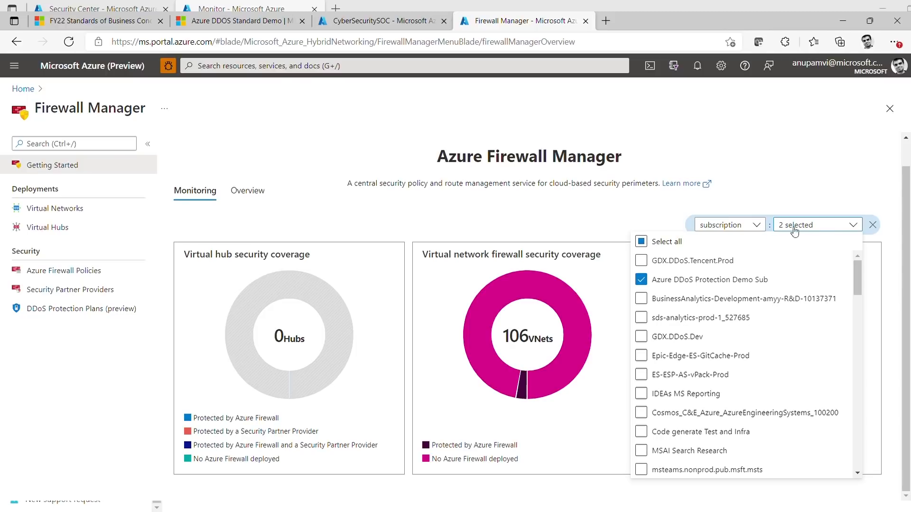
left_click(873, 225)
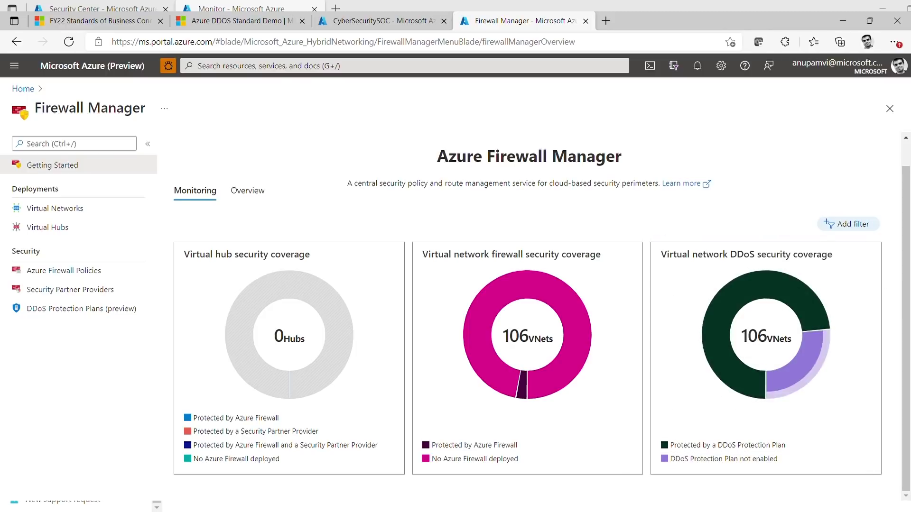
left_click(862, 225)
left_click(824, 243)
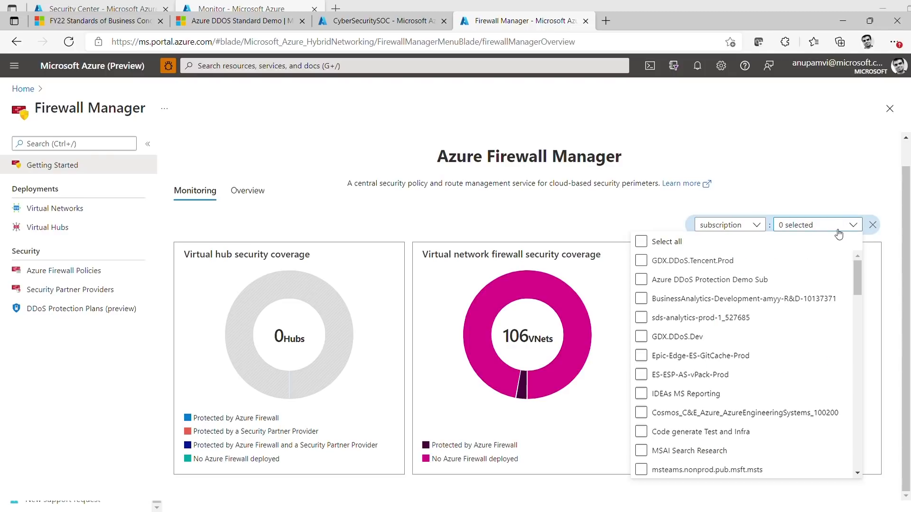
left_click(644, 242)
left_click(857, 211)
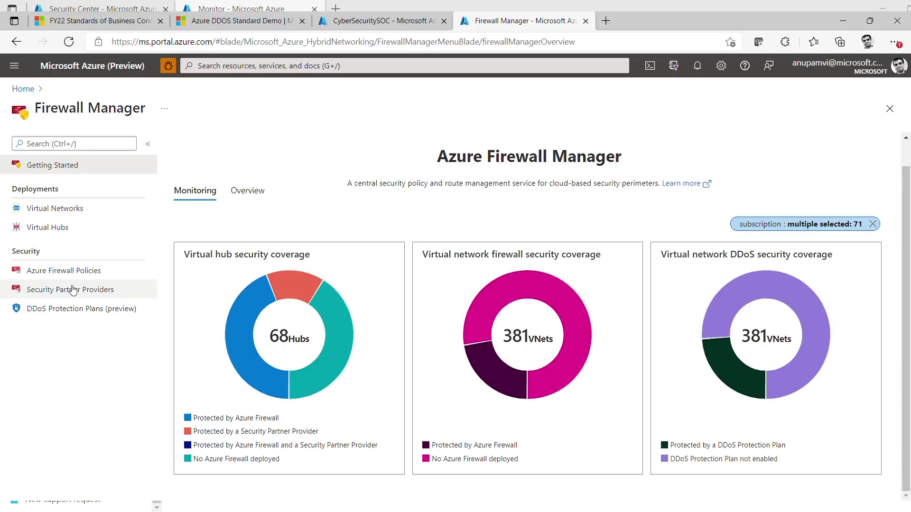
- Open Firewall Manager's virtual networks list and review the DDoS protection plan assigned to each network
left_click(78, 213)
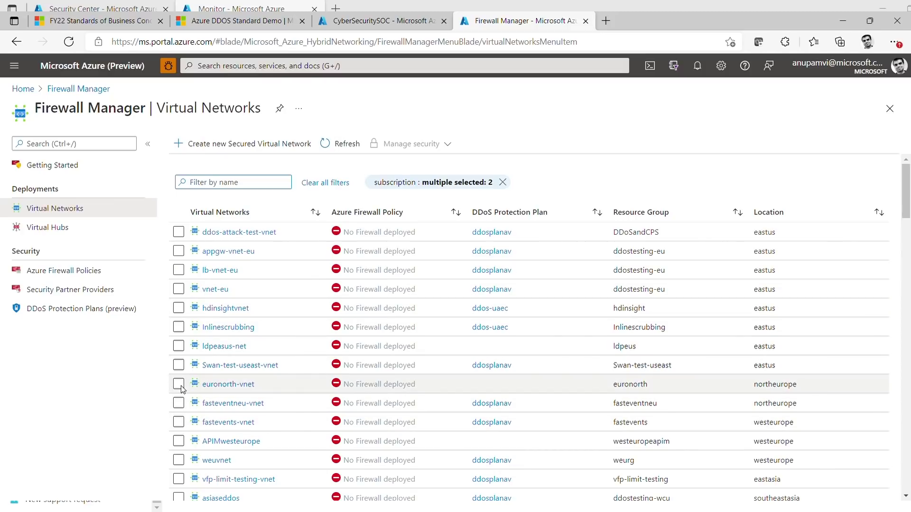
scroll(472, 381, "down", 7)
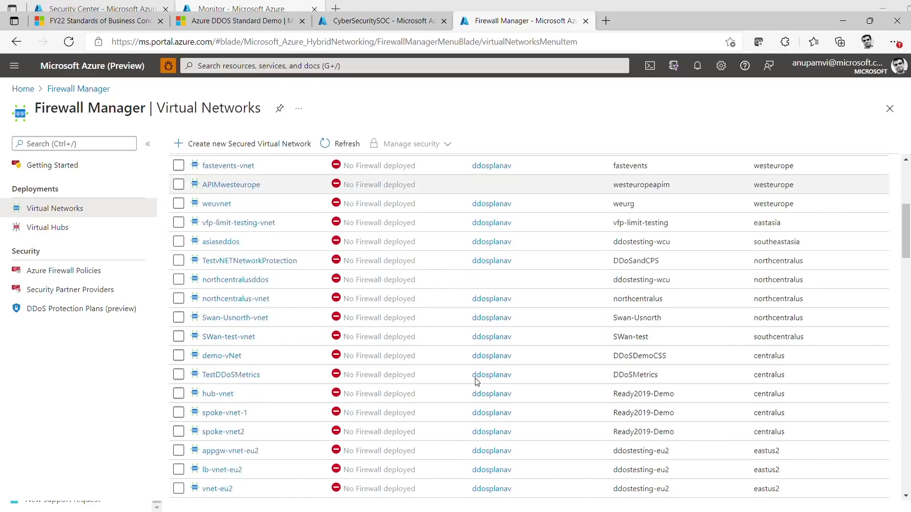
scroll(477, 382, "up", 7)
left_click(491, 185)
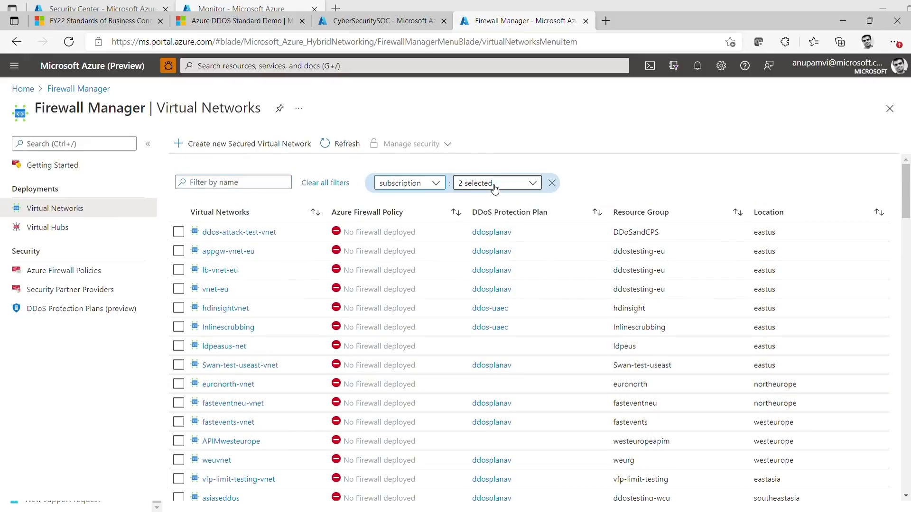
left_click(327, 241)
left_click(327, 242)
left_click(597, 159)
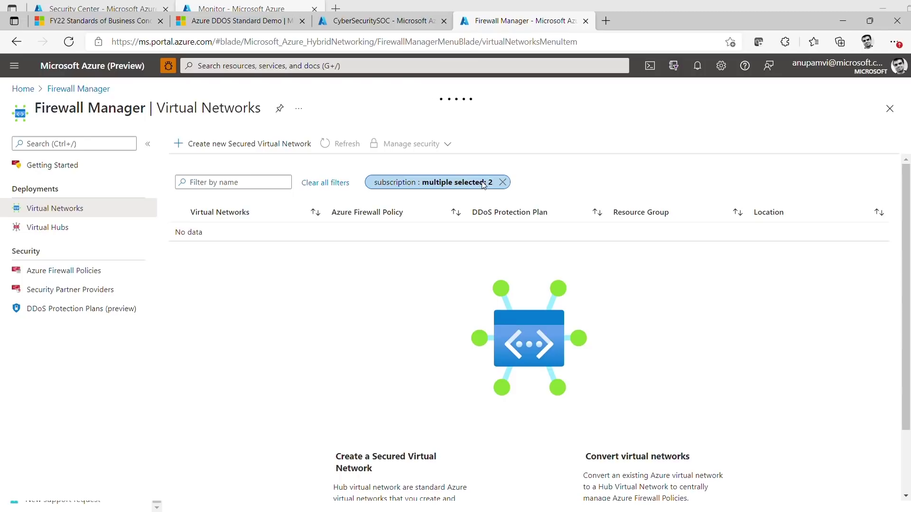
left_click(486, 184)
left_click(486, 183)
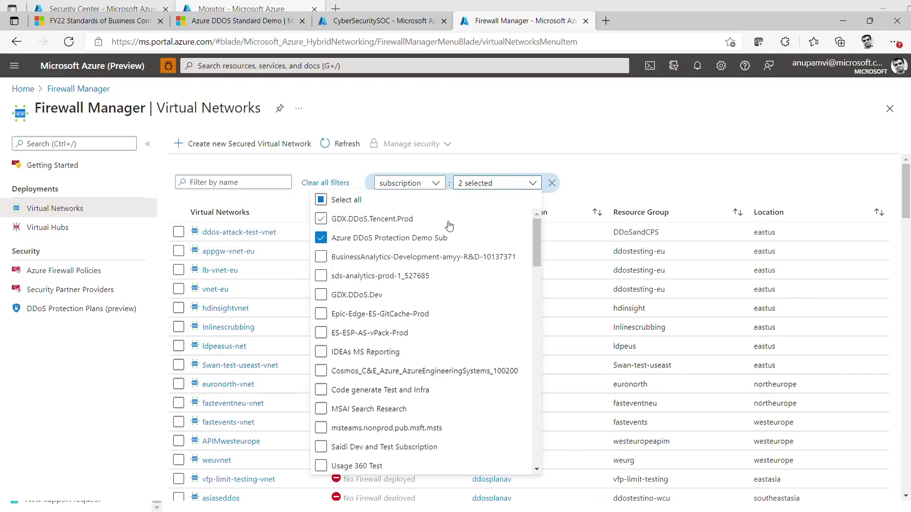
left_click(682, 183)
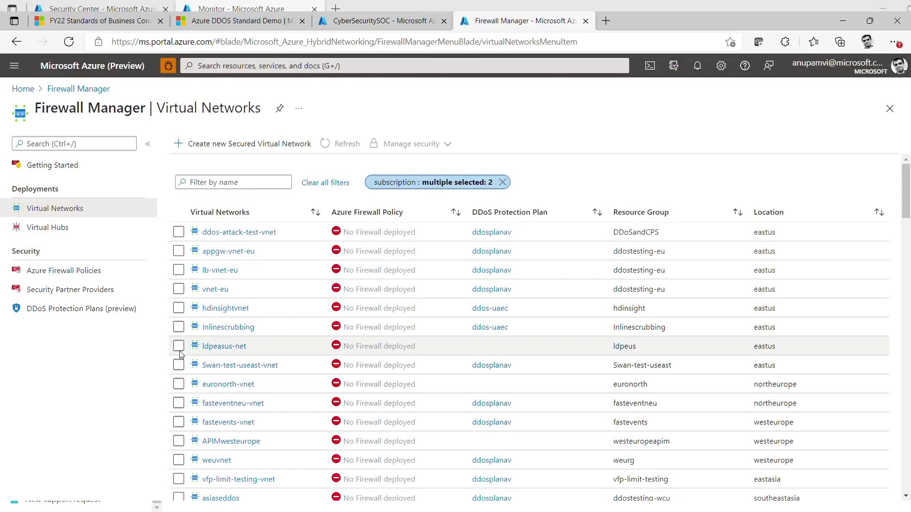
- Assign the DDoS protection plan ddosplanav to the virtual network ldpeasus-net and save
left_click(178, 347)
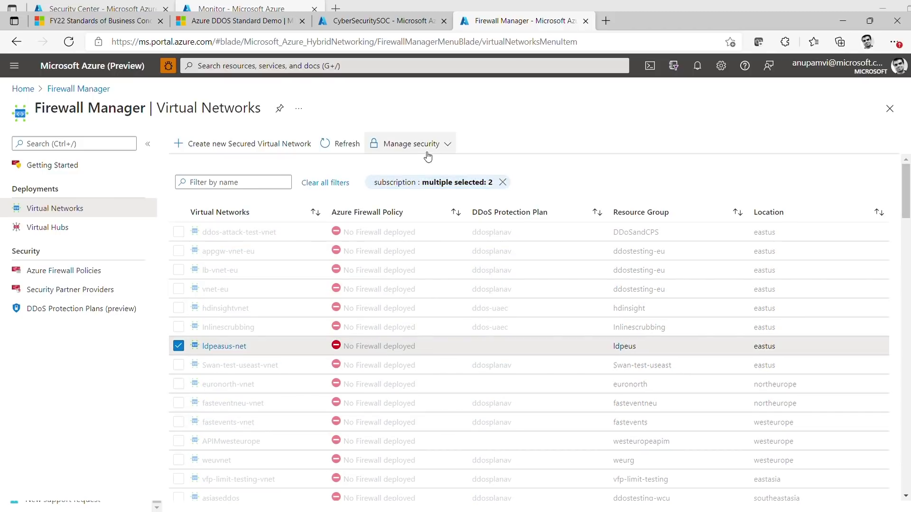
left_click(448, 144)
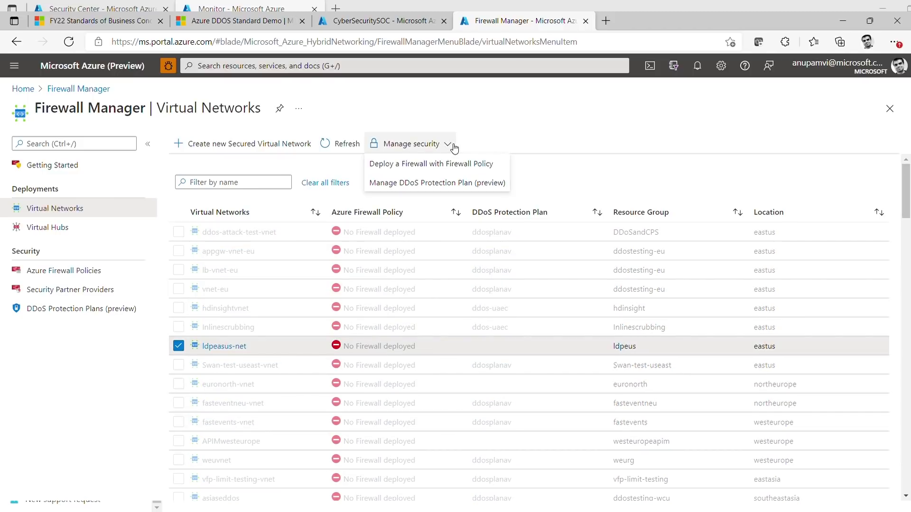
left_click(459, 184)
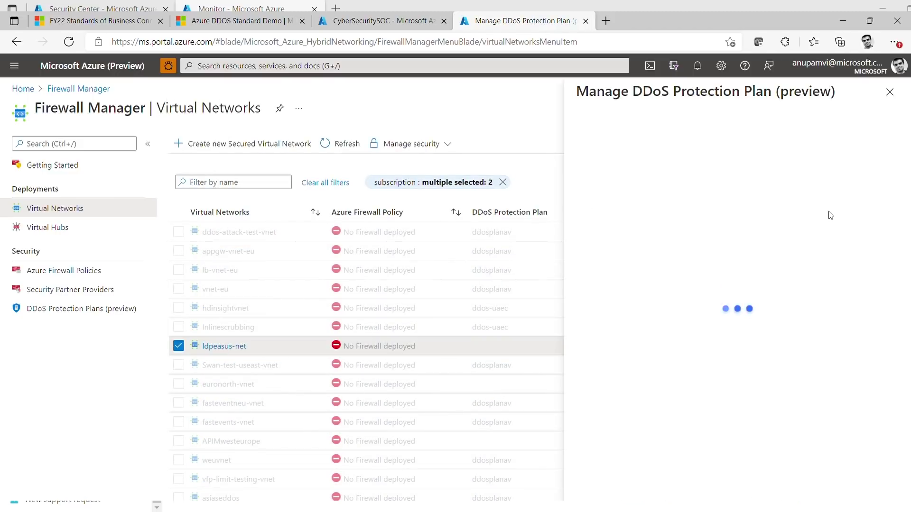
left_click(820, 198)
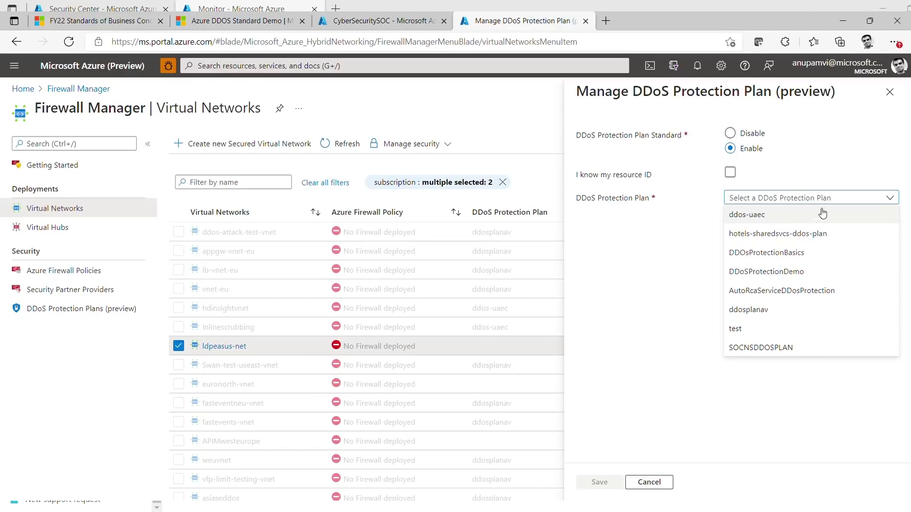
left_click(832, 310)
left_click(599, 483)
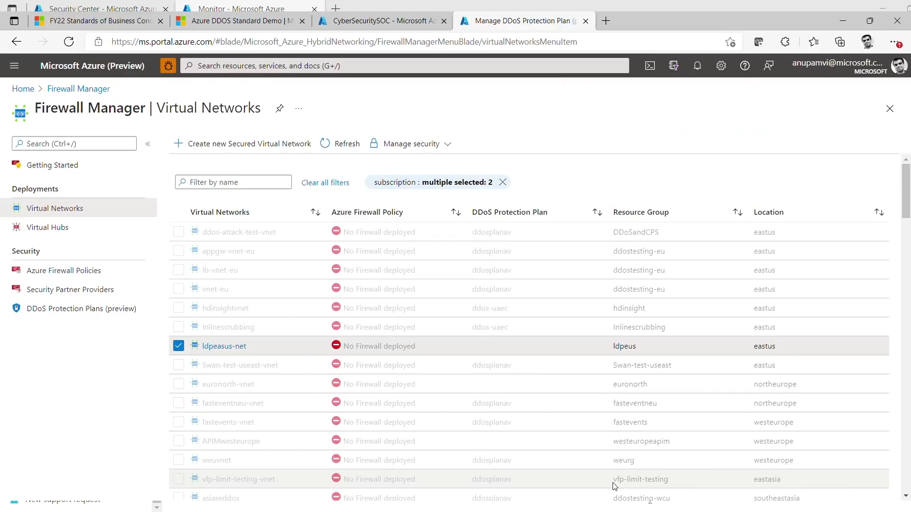